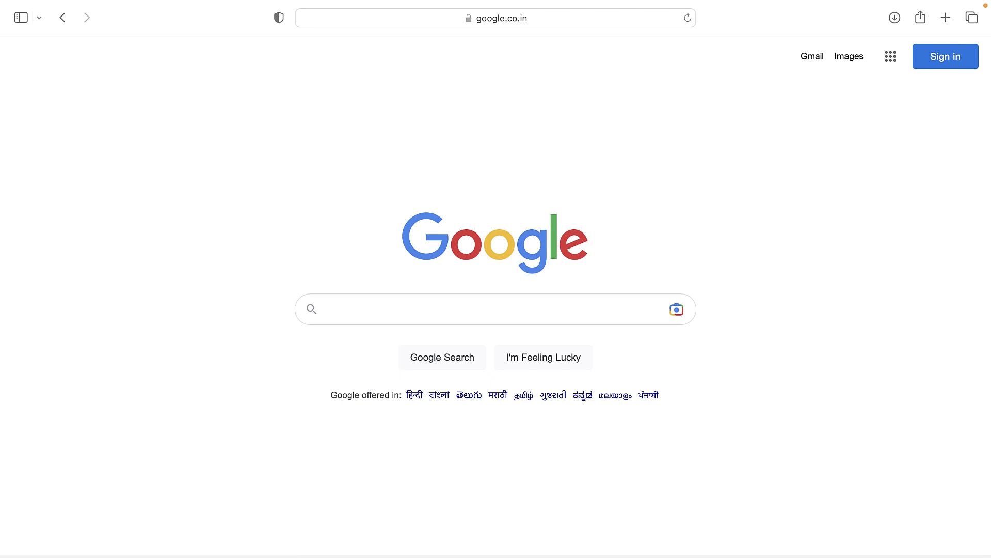
Step: Search Google for 'vlc download', open the VideoLAN result, then go back to the results
left_click(605, 316)
type("v")
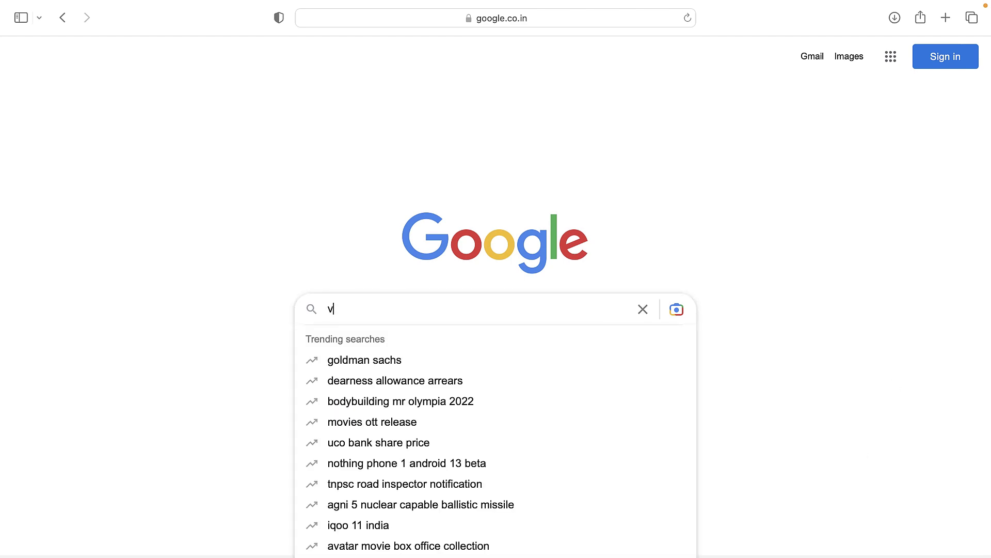
type("lc ")
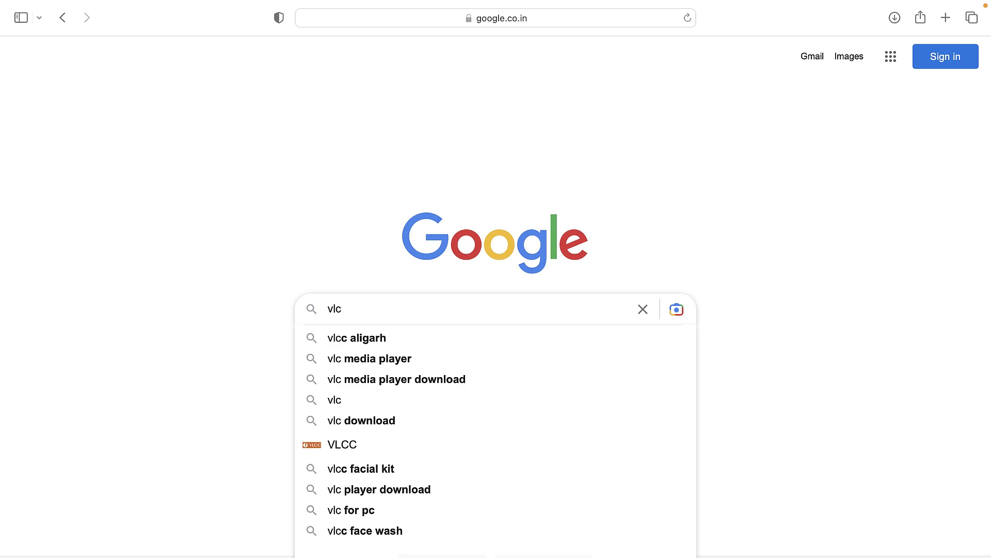
type("download")
key("Return")
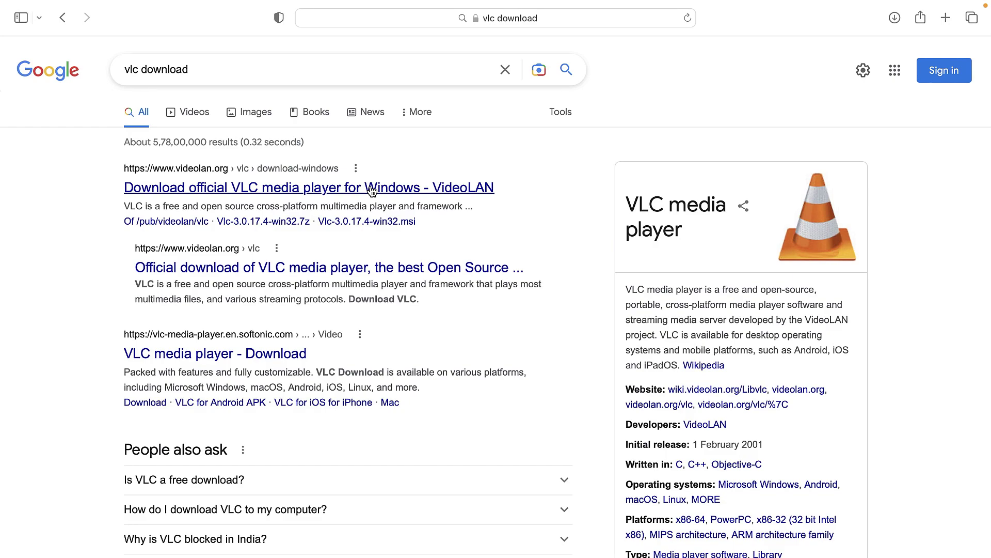
left_click(371, 189)
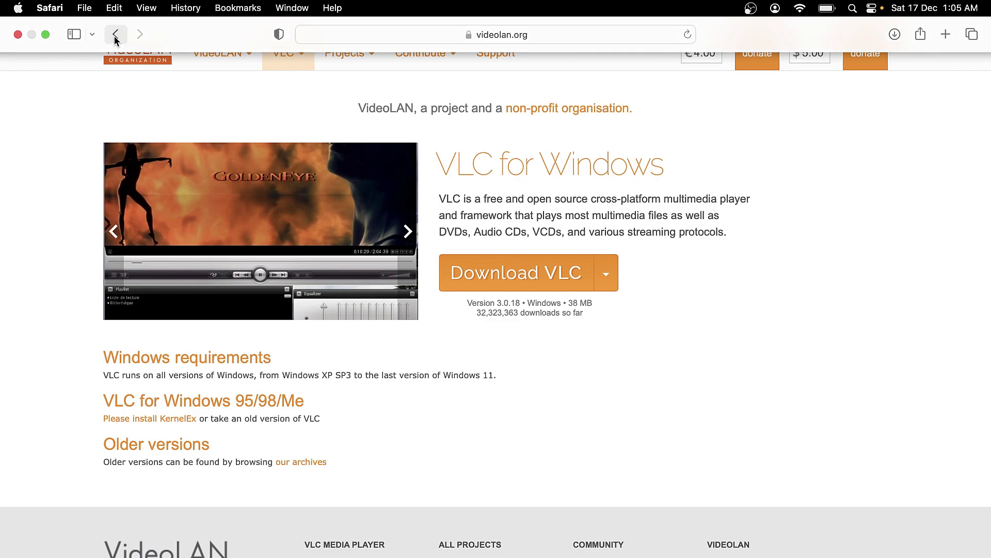
left_click(115, 34)
Step: Refine the search to 'vlc download for mac' and run it
left_click(317, 80)
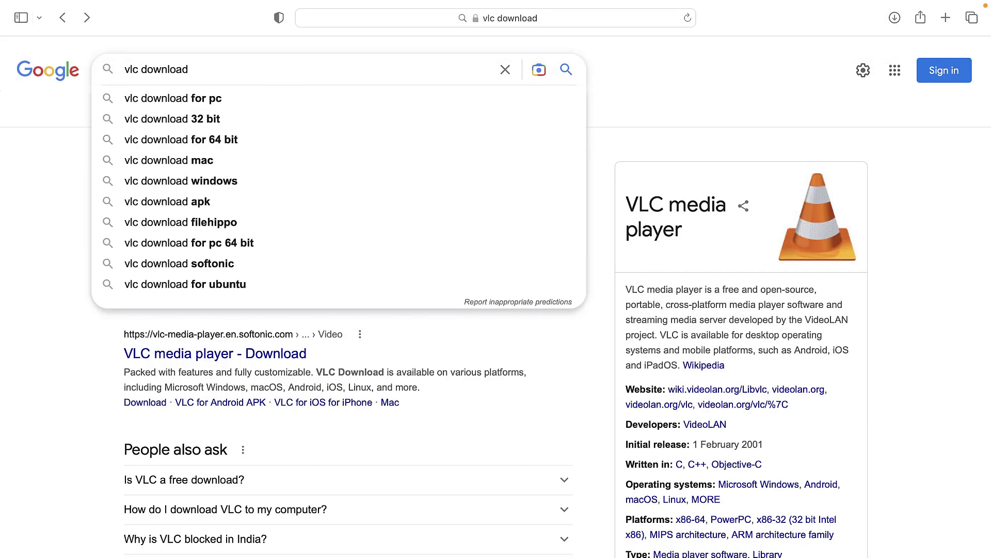
type(" forr")
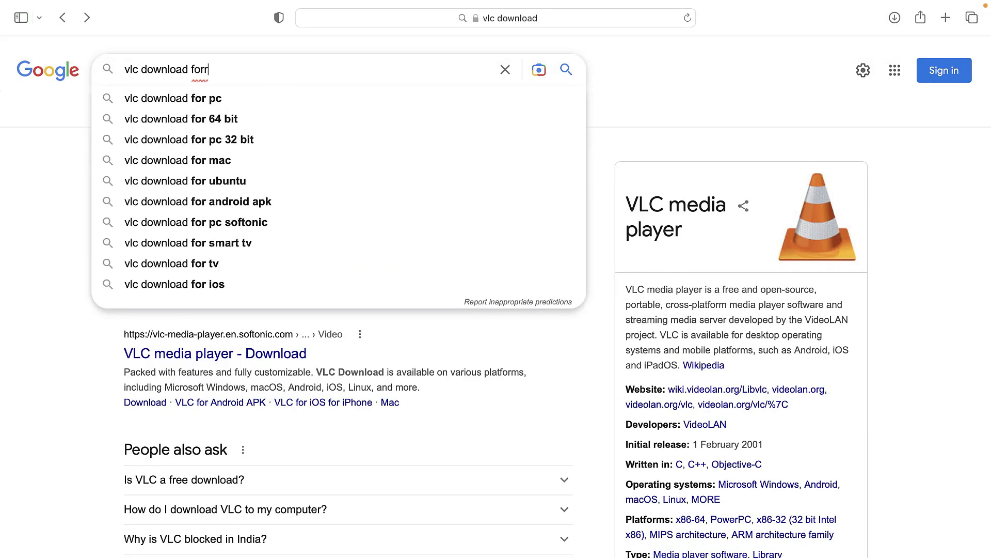
key("BackSpace")
type("a")
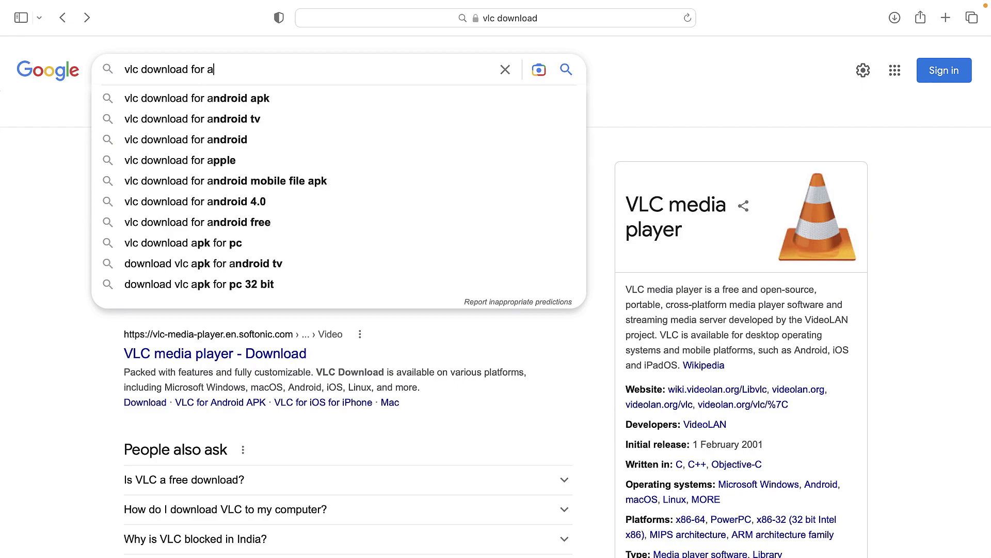
key("BackSpace")
type("mac")
key("Return")
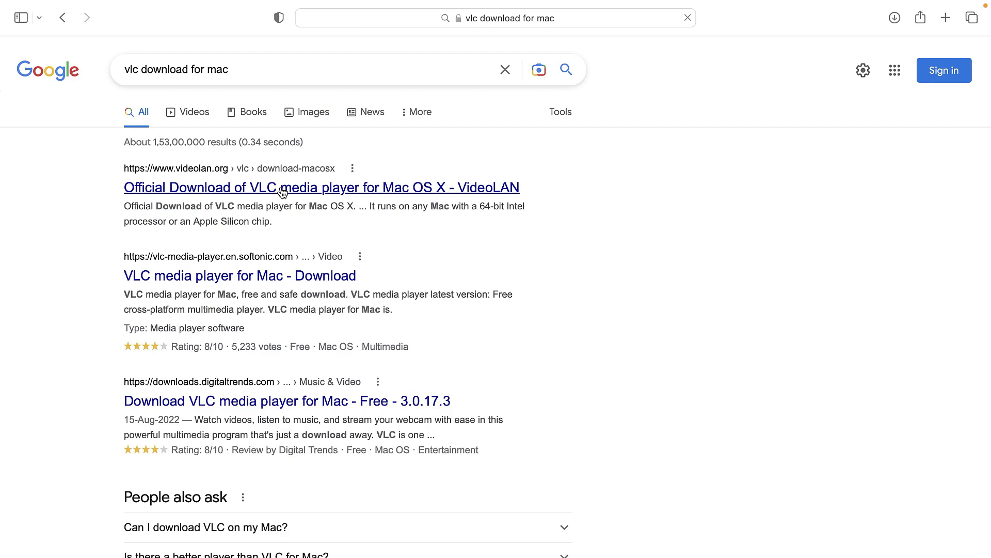
Step: Download VLC from VideoLAN's Mac OS X page, allowing get.videolan.org downloads, then exit full screen
left_click(283, 191)
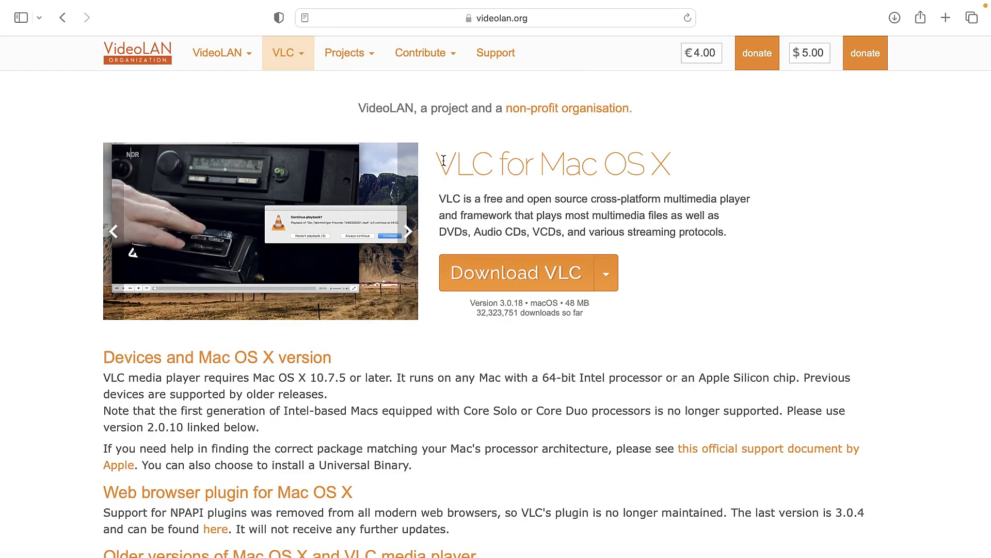
left_click(565, 275)
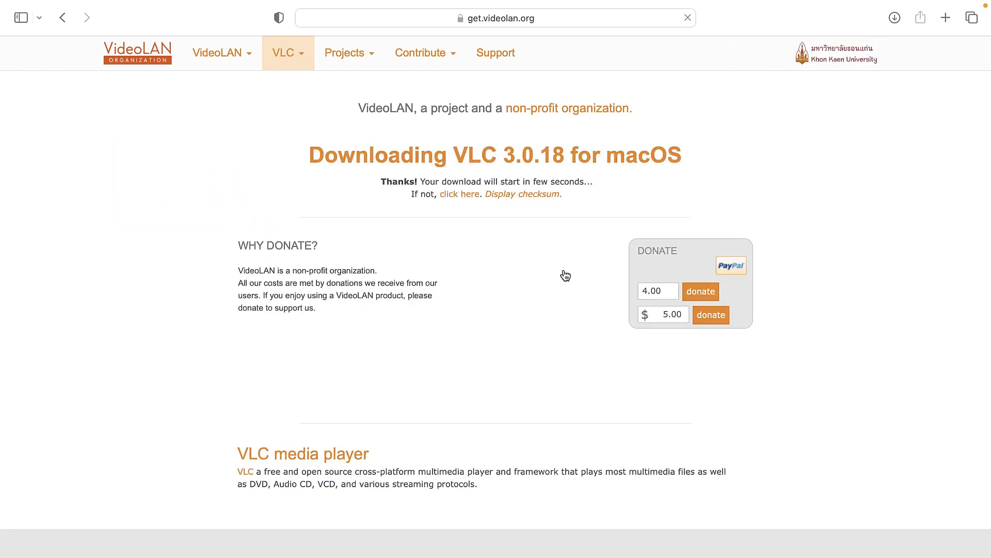
key("super+l")
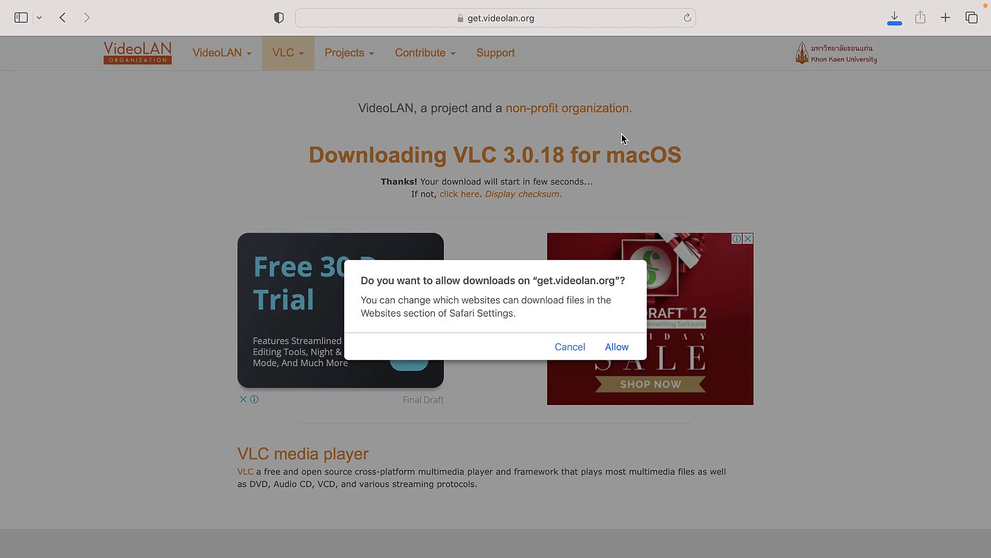
left_click(617, 347)
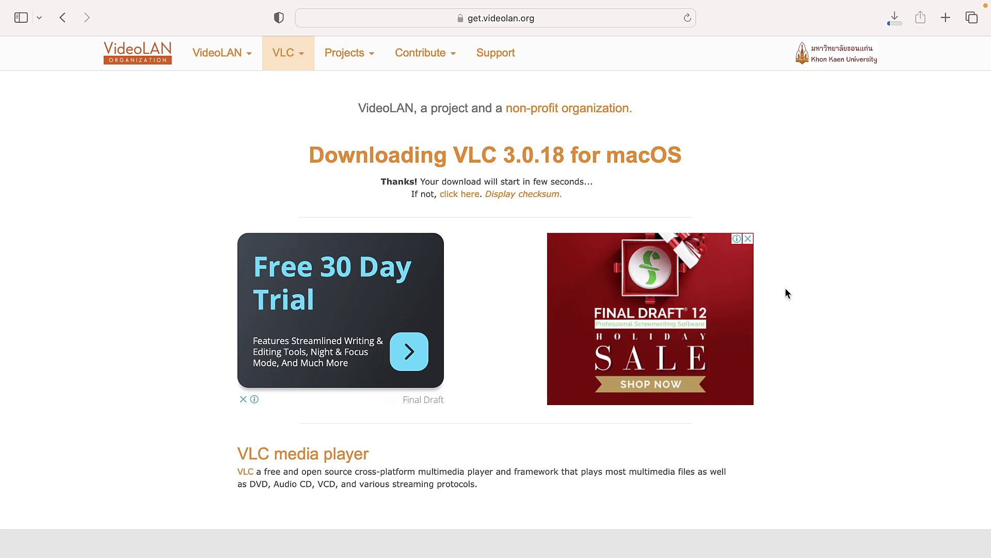
left_click(895, 18)
key("ctrl+super+f")
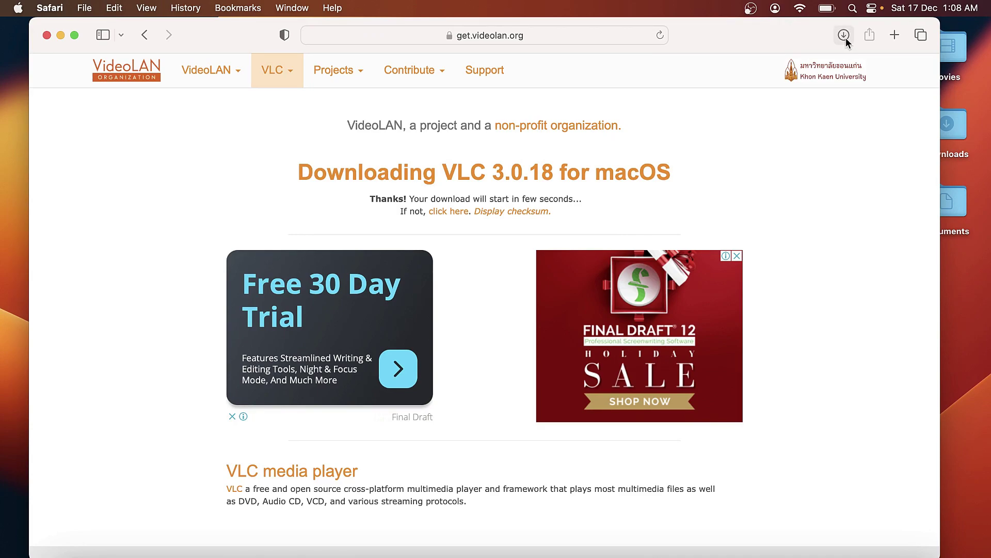
Step: Reveal the VLC 3.0.18 disk image in Finder, drag VLC onto Applications, and close the installer window
left_click(845, 36)
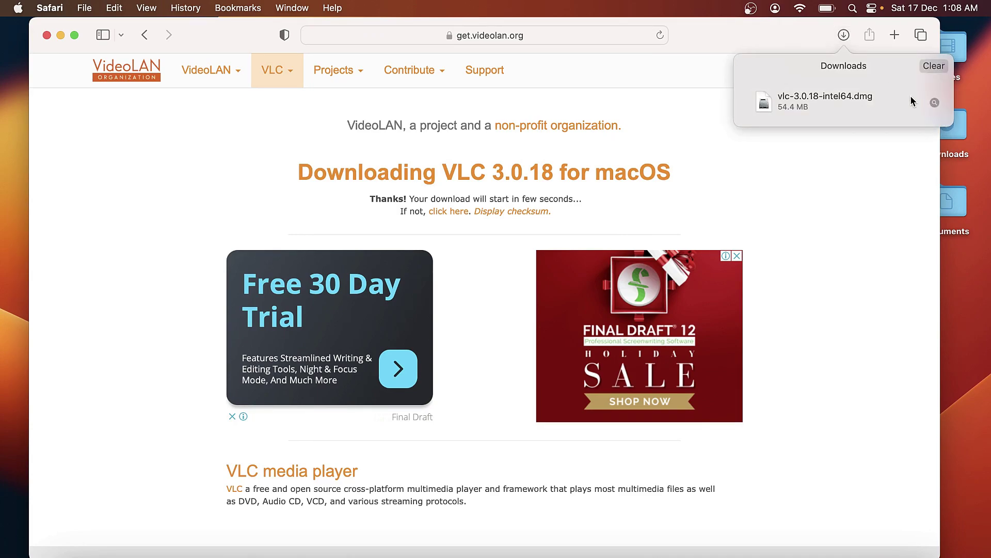
left_click(935, 102)
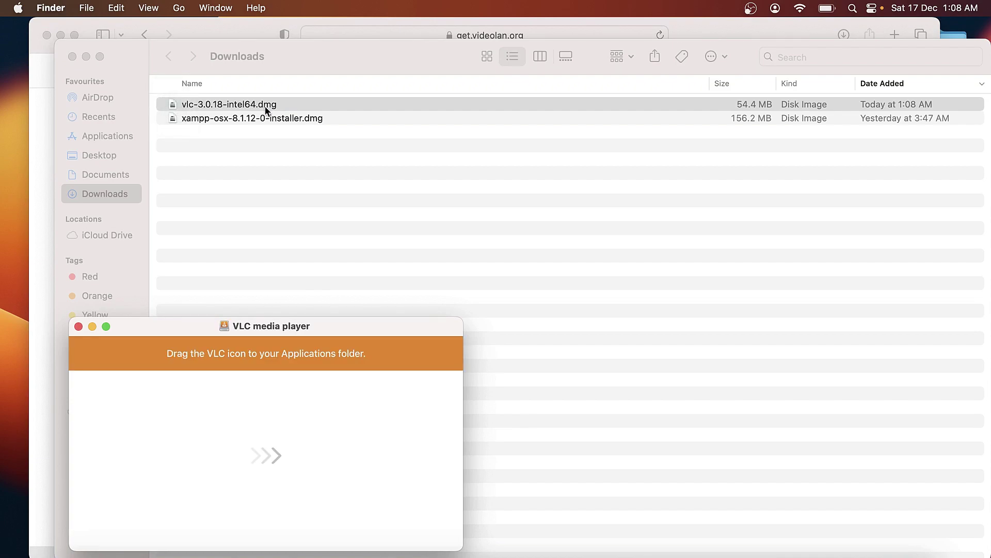
left_click_drag(282, 333, 391, 161)
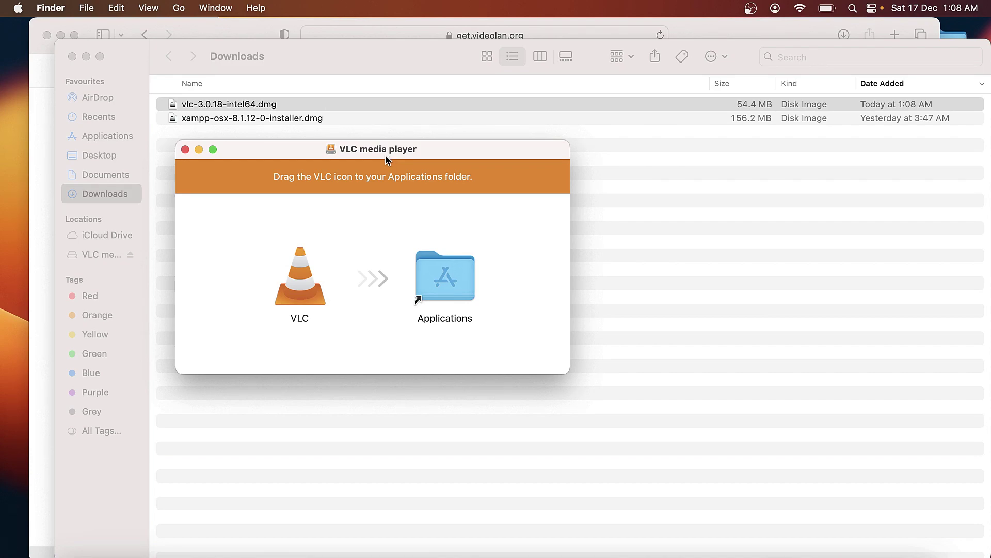
left_click_drag(302, 279, 461, 277)
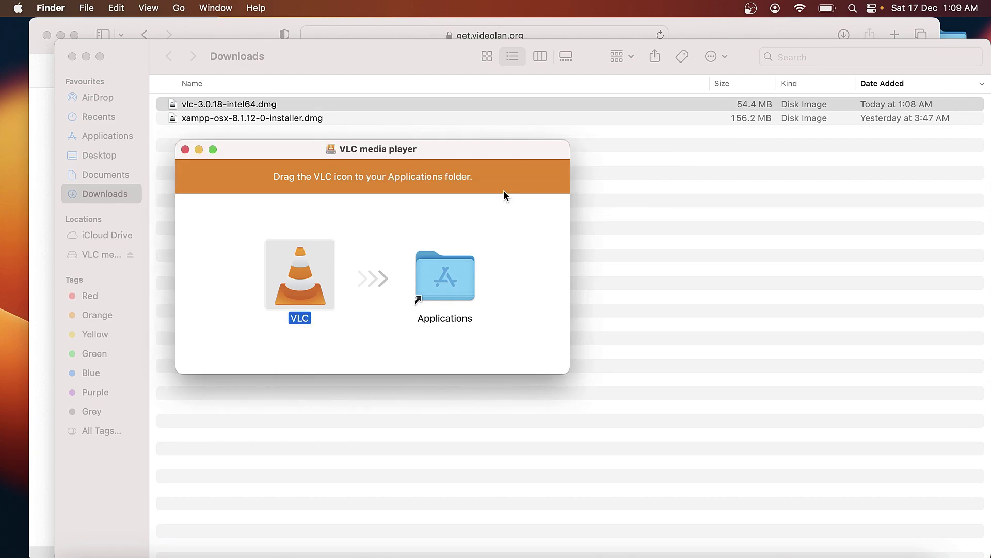
left_click(185, 149)
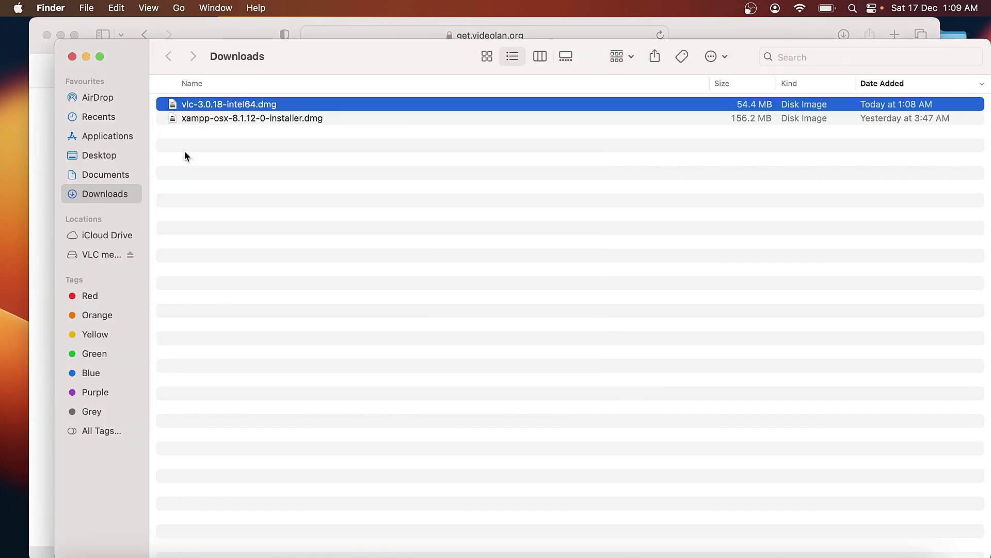
Step: Minimize the Finder and Safari windows and launch VLC from Launchpad
left_click(88, 58)
left_click(60, 34)
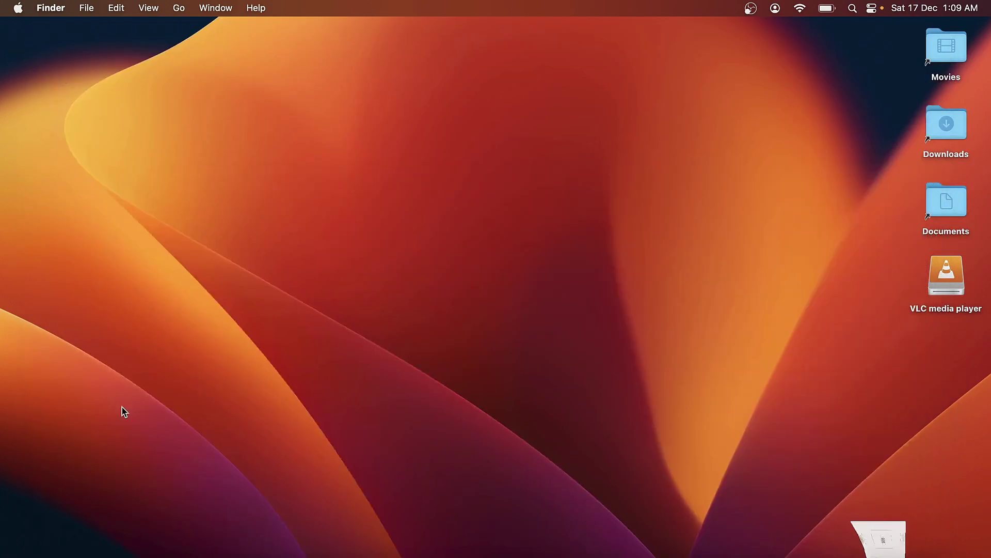
left_click(104, 550)
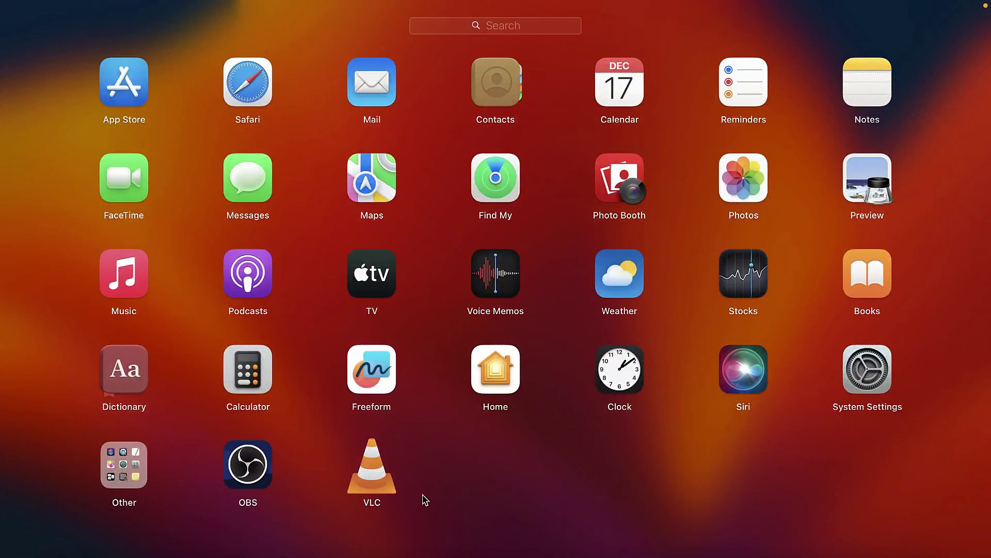
left_click(372, 470)
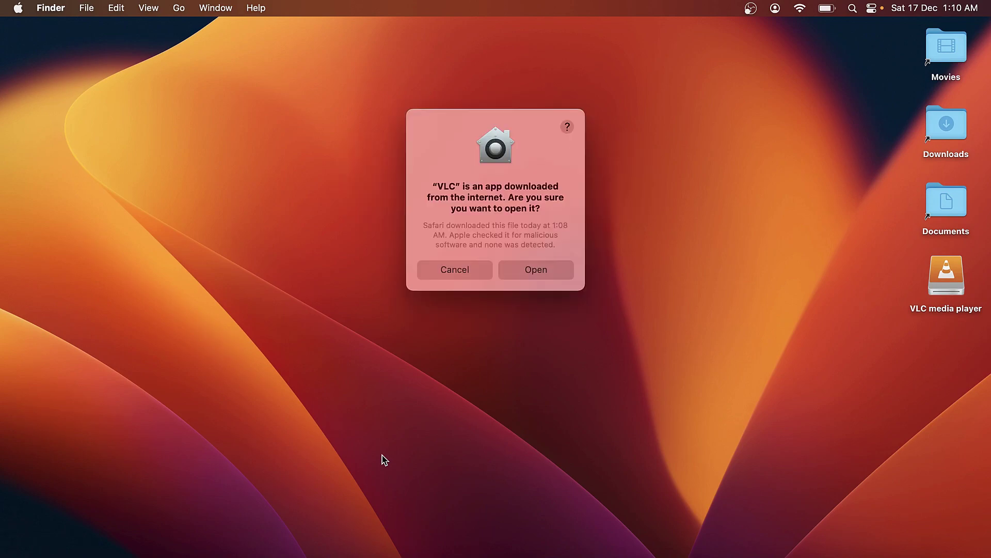
Step: Confirm opening the downloaded VLC app and answer the automatic update-check prompt
left_click(543, 276)
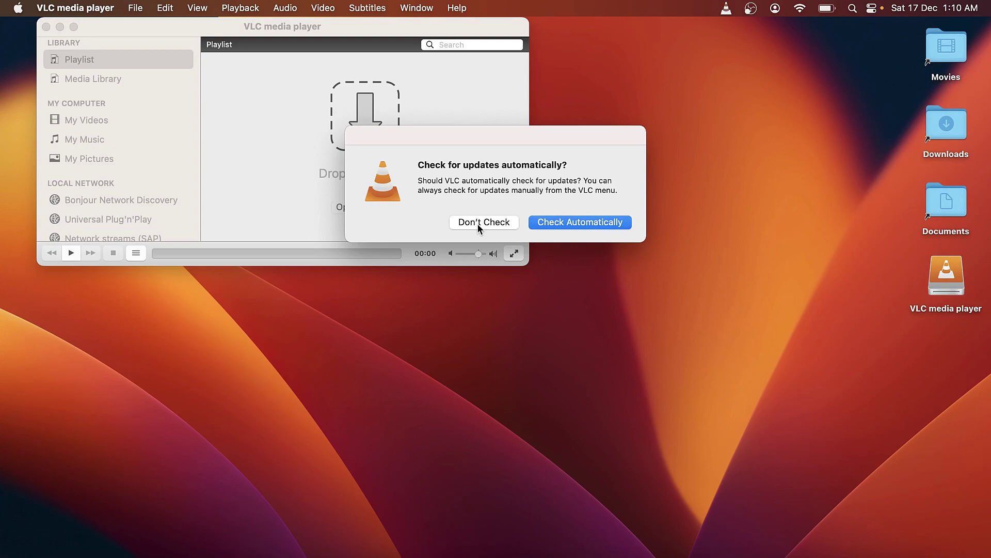
left_click(567, 221)
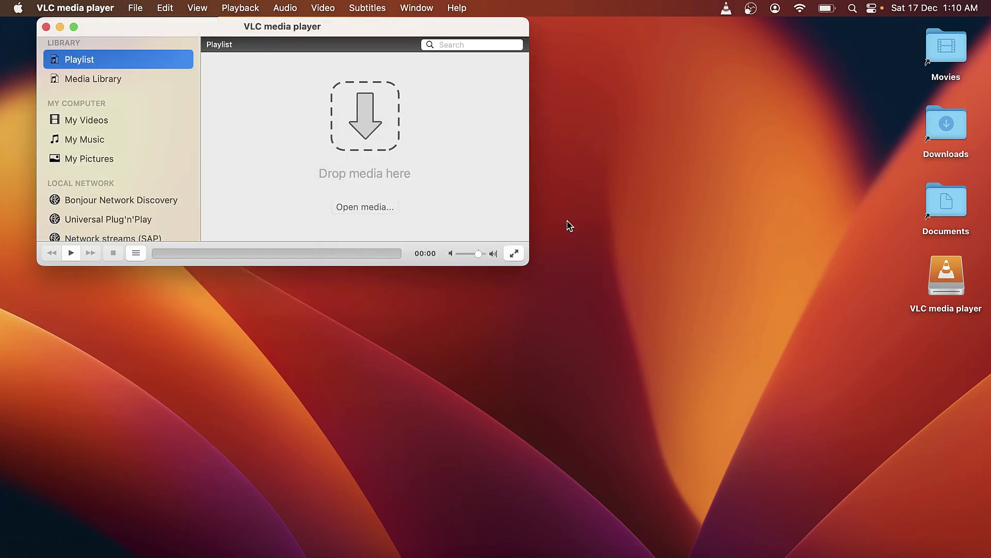